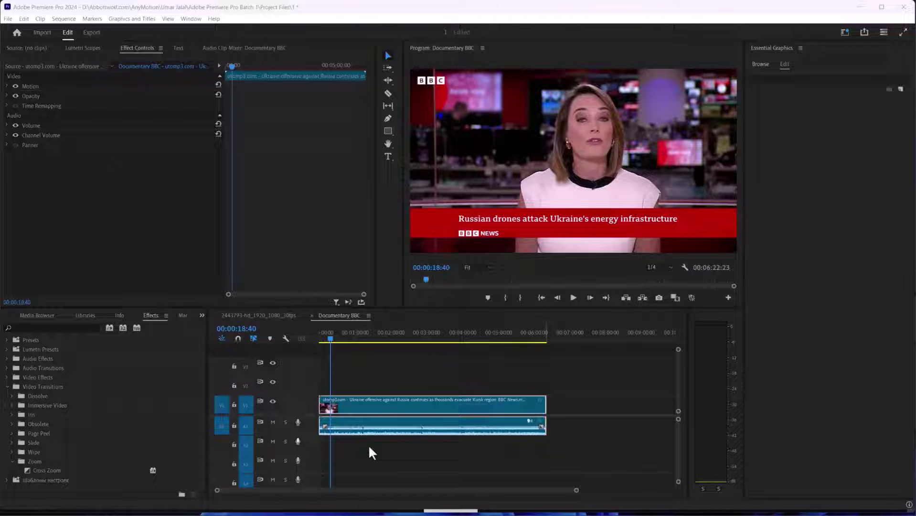
- Copy only the news clip's video onto track V2 with an Alt-drag
left_click(374, 411)
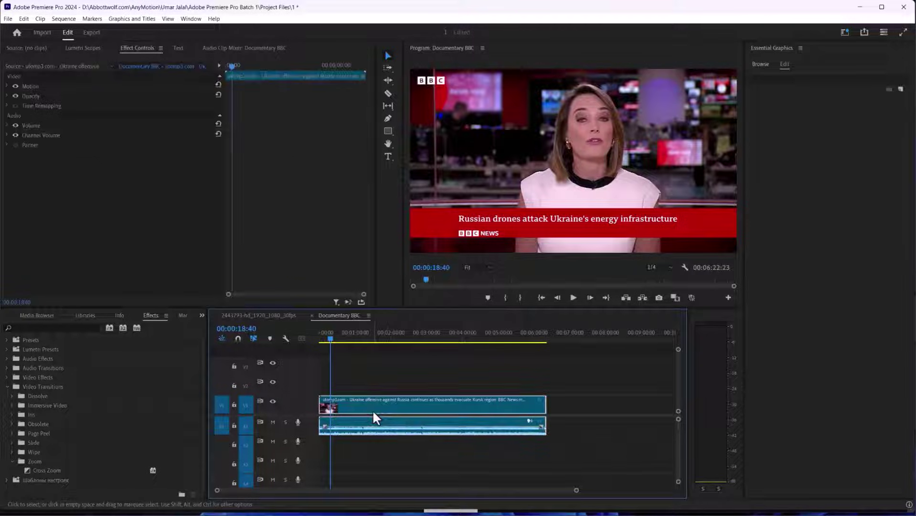
left_click(414, 442)
left_click(409, 405)
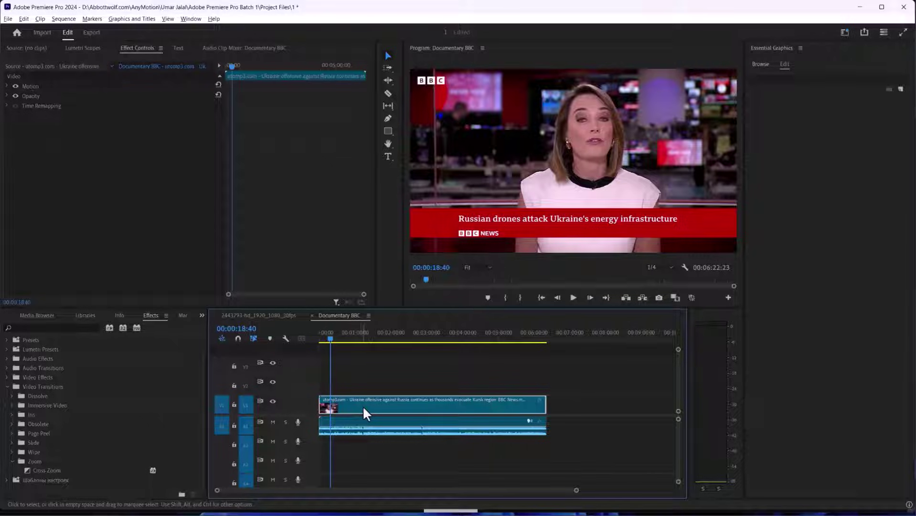
left_click_drag(370, 412, 370, 391)
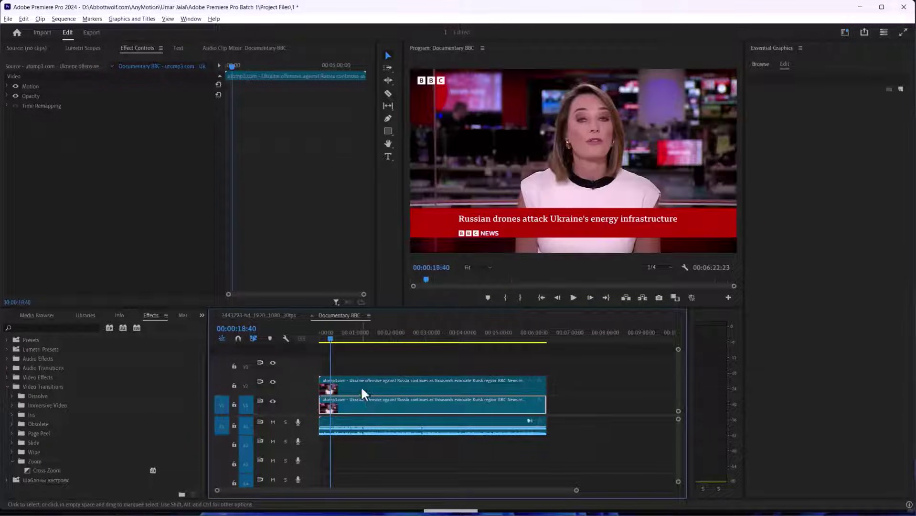
- Clear the clip selection and select the copy on V2
left_click(388, 132)
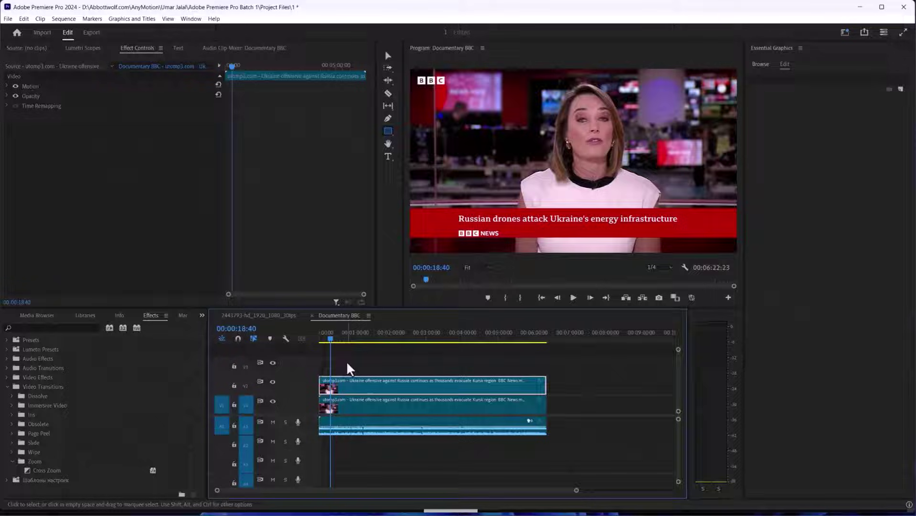
left_click(346, 362)
right_click(367, 392)
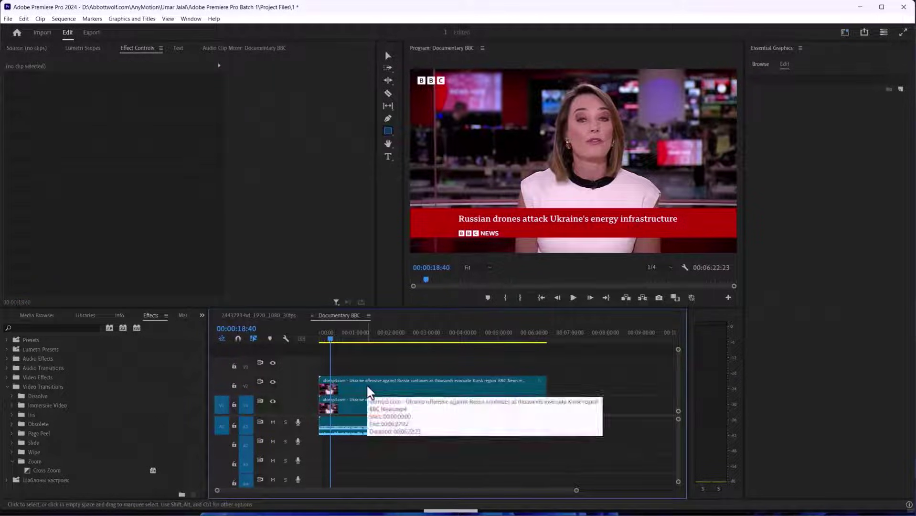
key("Escape")
left_click(434, 393)
left_click(435, 386)
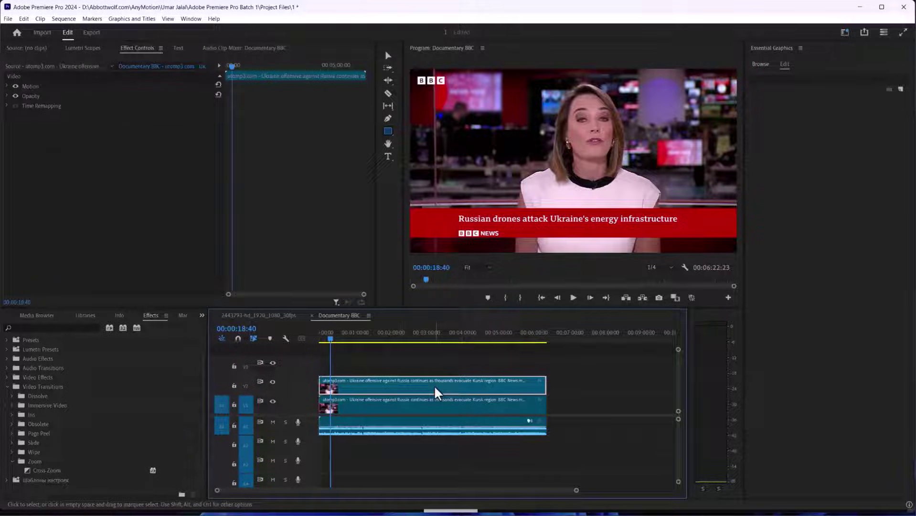
- Add a rectangle Opacity mask to the V2 copy, shrunk tightly around the top-left BBC logo
left_click(6, 96)
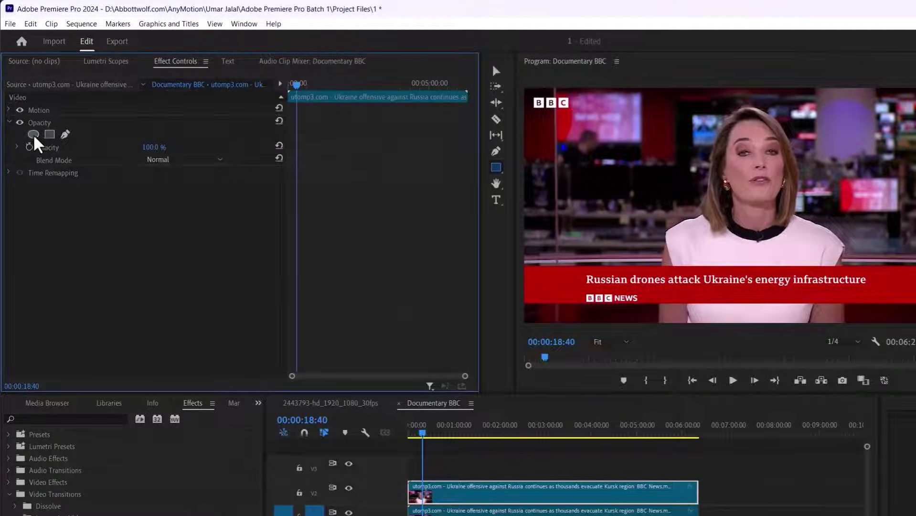
left_click(49, 135)
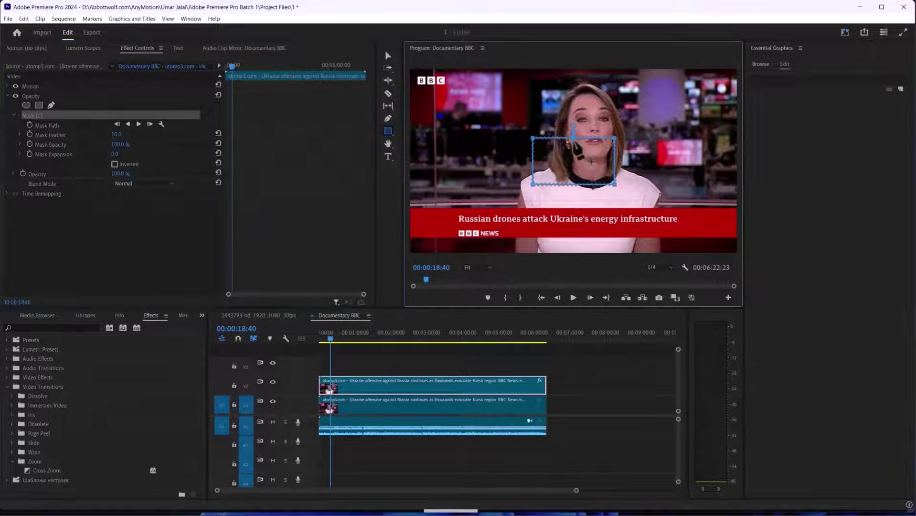
left_click_drag(590, 162, 456, 90)
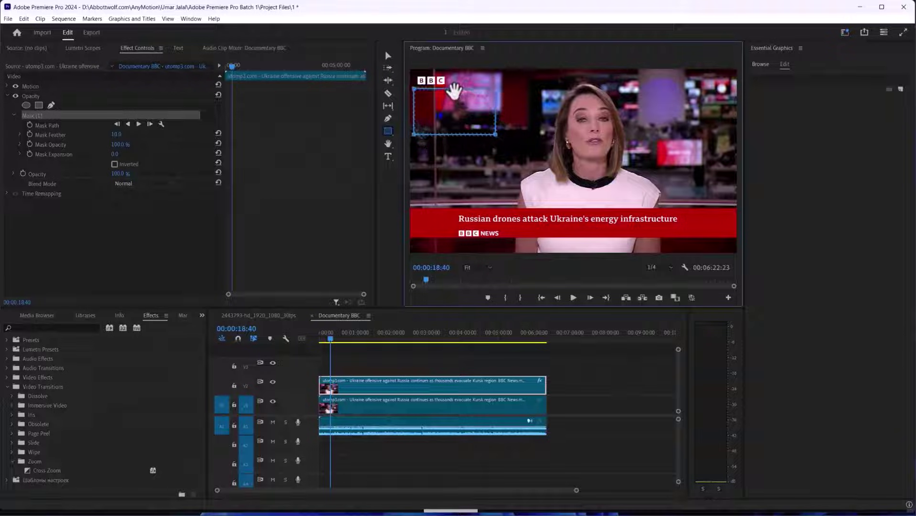
mouse_move(496, 136)
left_mouse_down()
mouse_move(498, 94)
mouse_move(451, 96)
mouse_move(450, 111)
left_mouse_up()
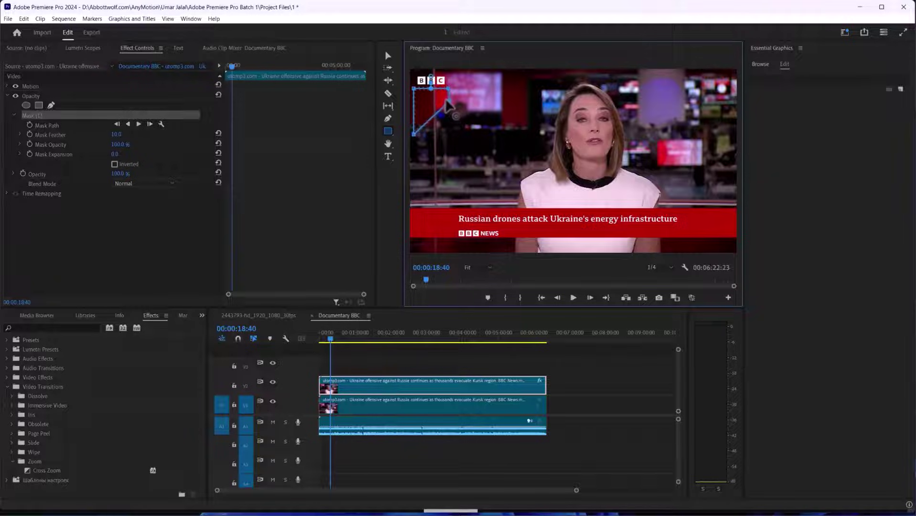
left_click_drag(414, 133, 415, 101)
- Lower the masked copy's Motion Position Y from 360 to about 303
left_click(15, 86)
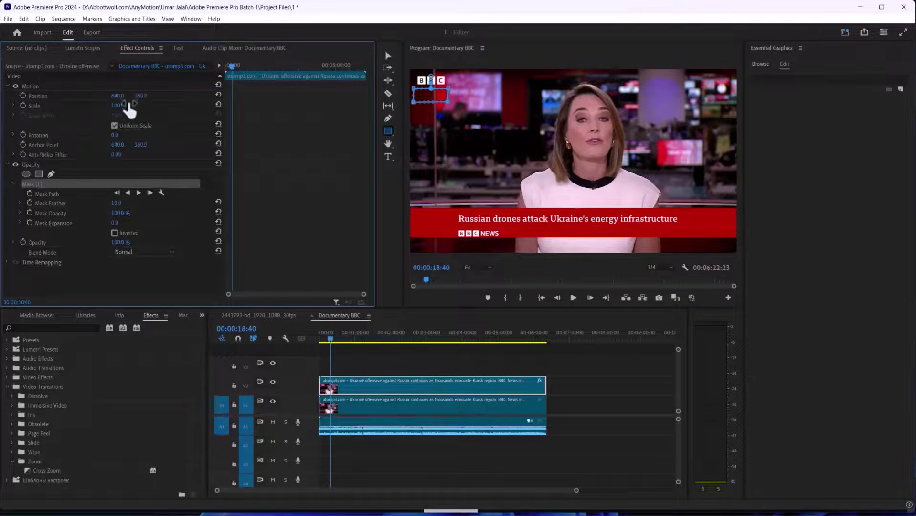
left_click_drag(141, 95, 141, 122)
- Deselect the clip, play the sequence and scrub back to confirm the logo stays hidden
left_click(604, 378)
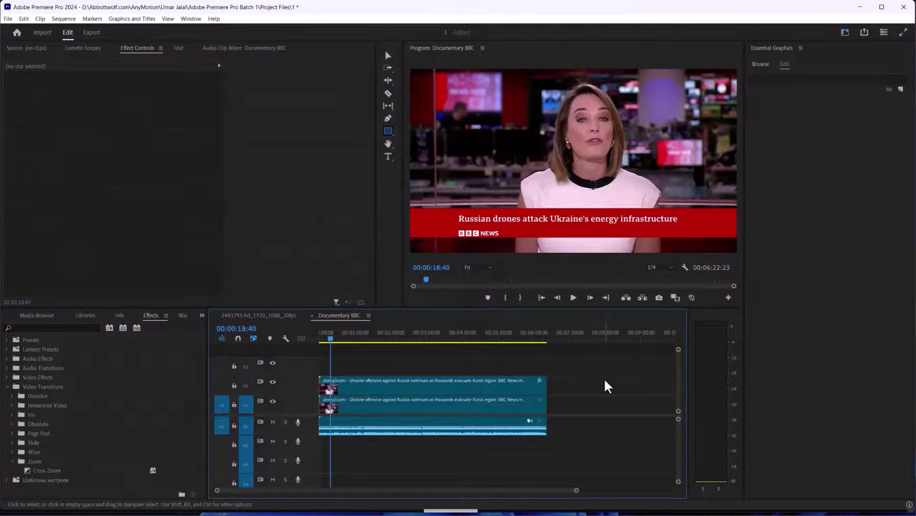
key("space")
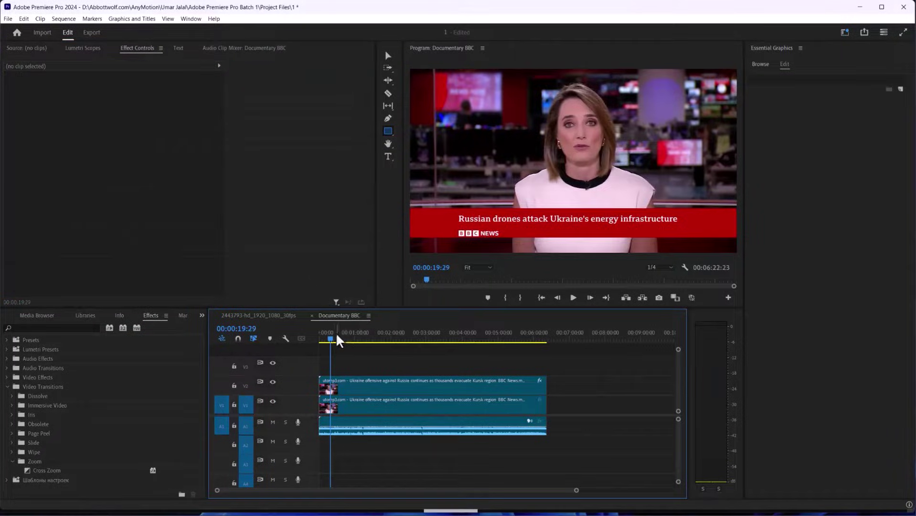
mouse_move(330, 339)
left_mouse_down()
mouse_move(320, 338)
mouse_move(330, 334)
left_mouse_up()
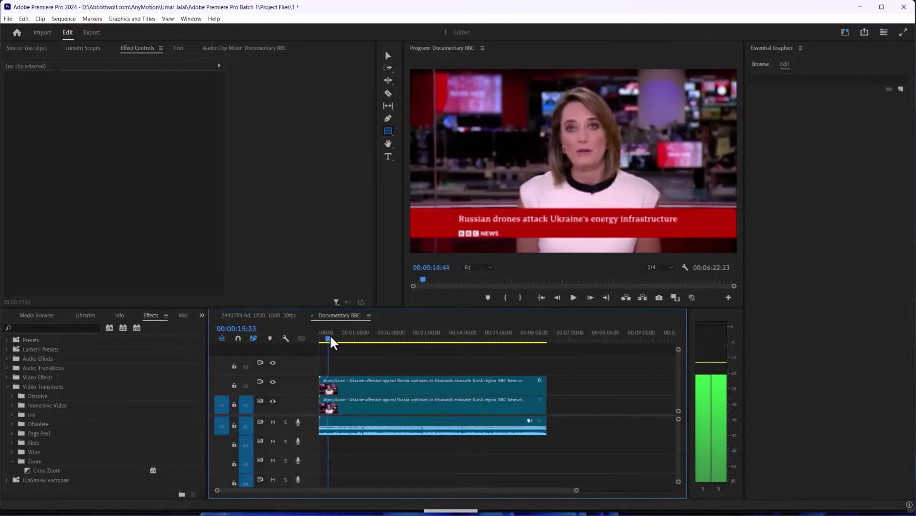